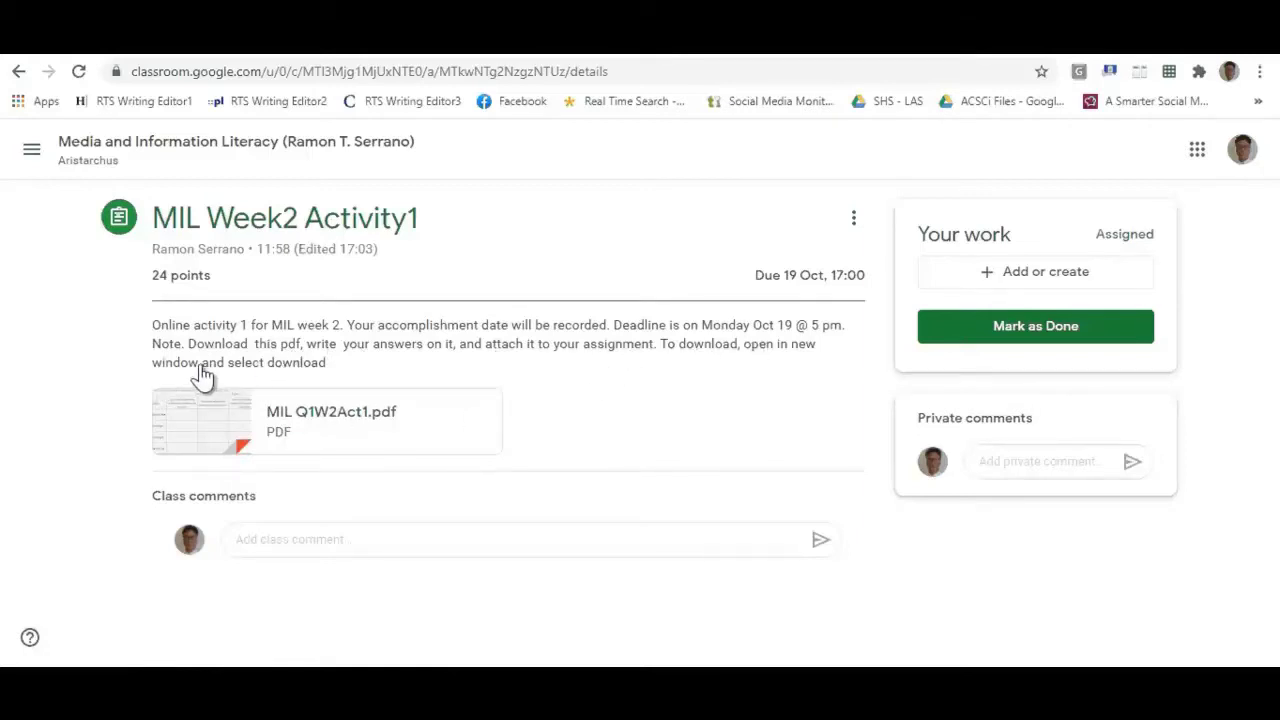
Highlight the download instructions and preview the attached MIL Q1W2Act1.pdf worksheet.
left_click_drag(188, 346, 306, 380)
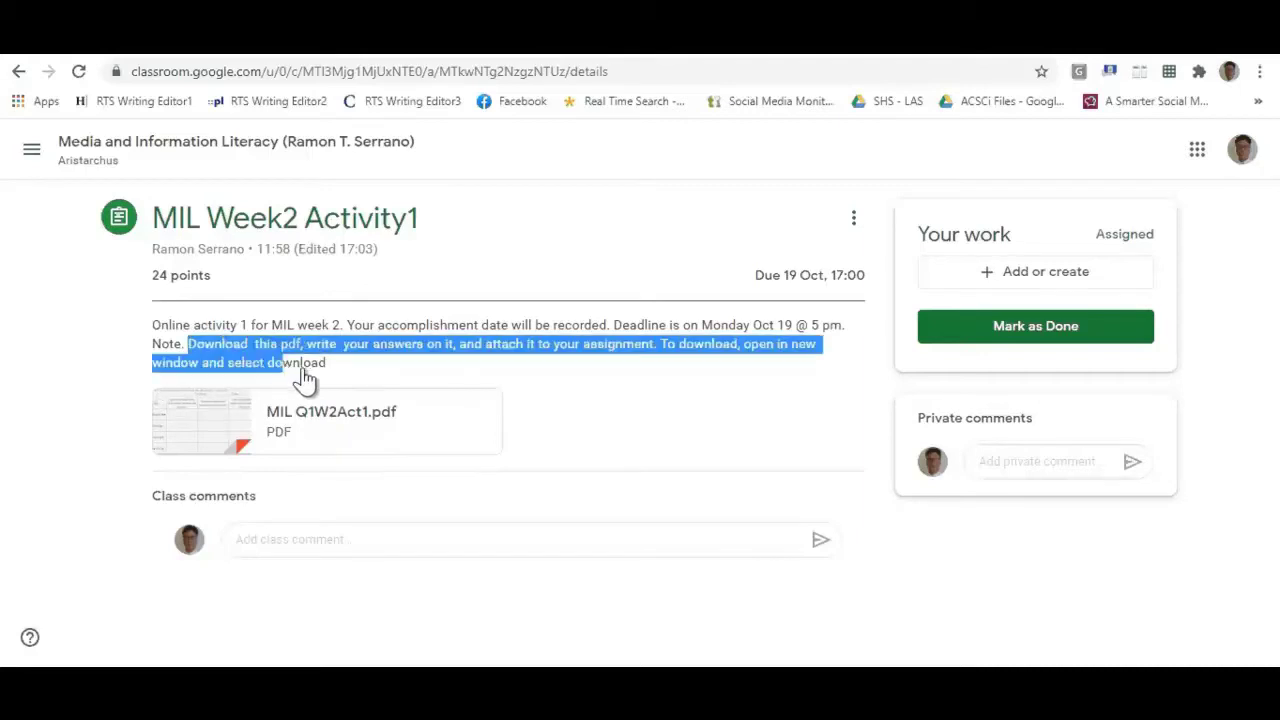
left_click(463, 415)
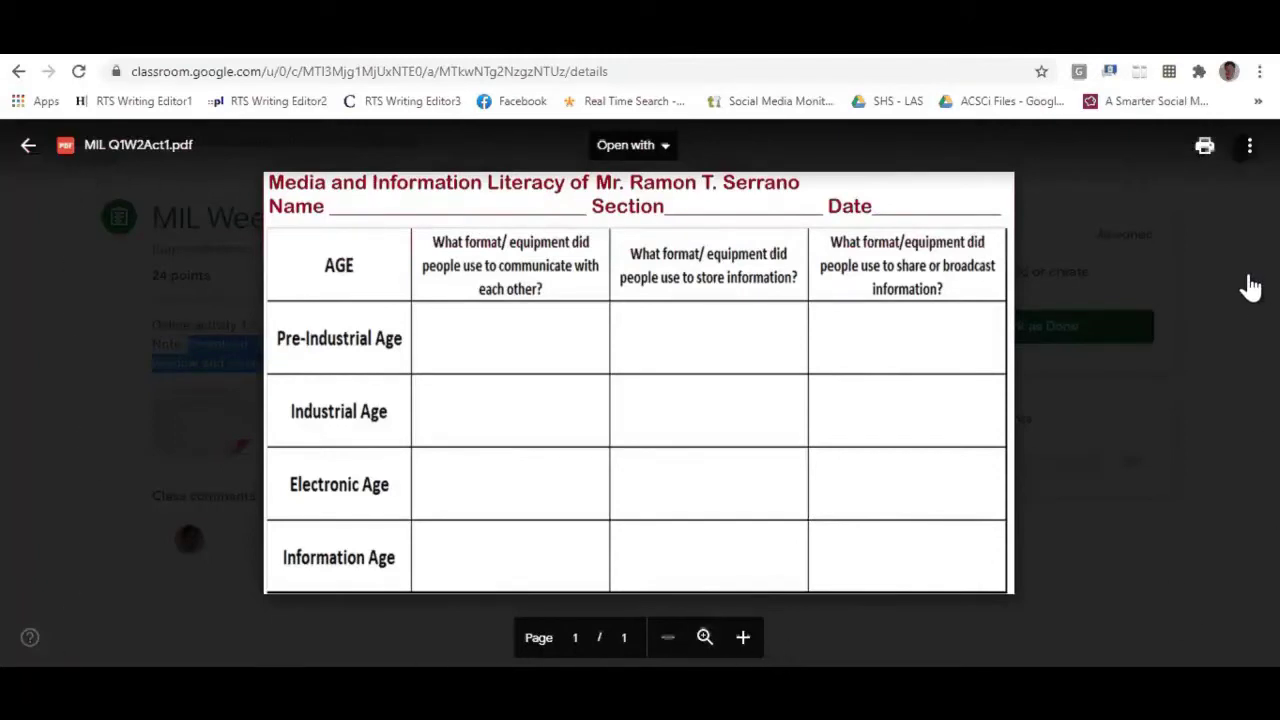
Open the More actions menu for the previewed MIL Q1W2Act1.pdf.
left_click(1249, 152)
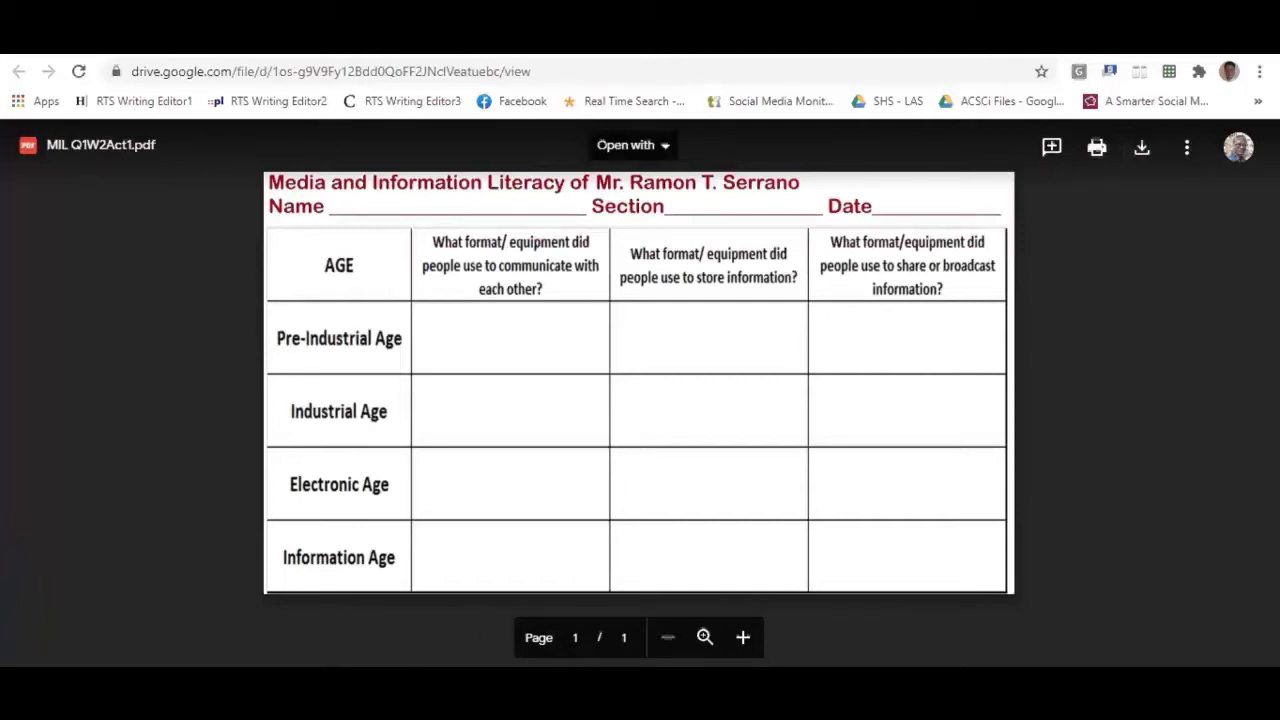
Locate the downloaded MIL Q1W2Act1 (2).pdf in Downloads and open it in Acrobat.
left_click(230, 690)
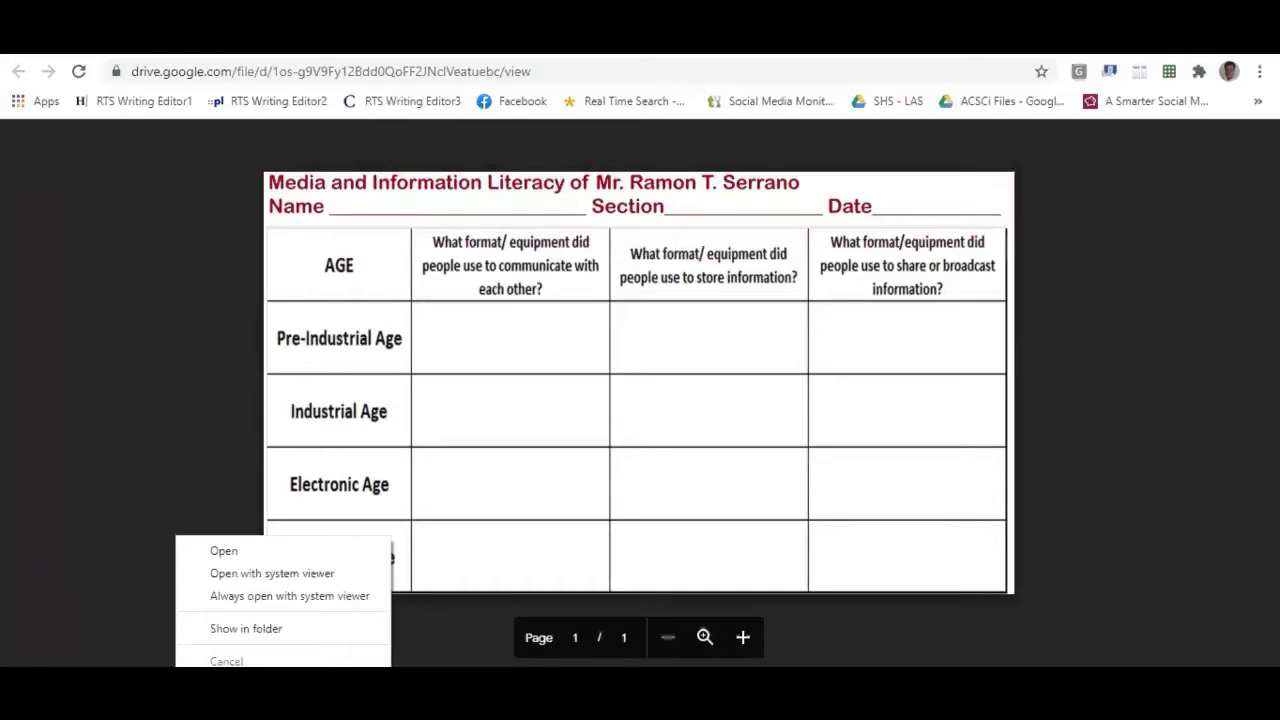
left_click(275, 632)
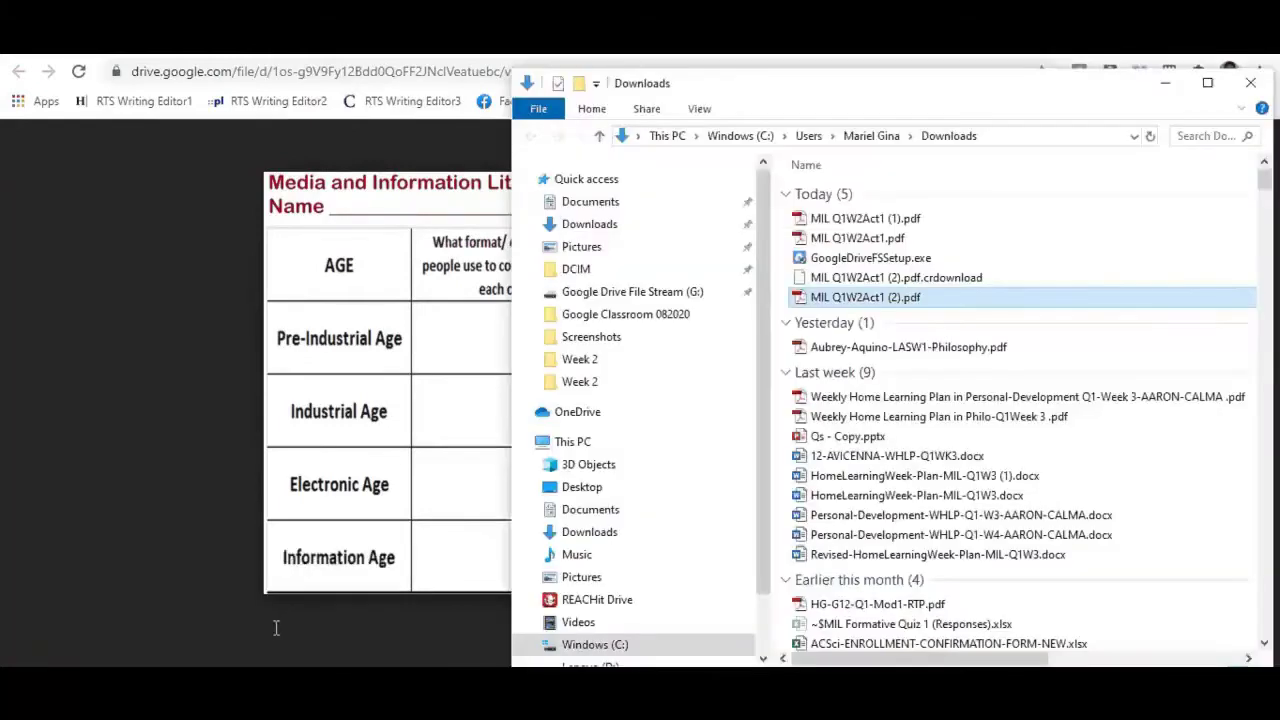
left_click(885, 300)
left_click(800, 302)
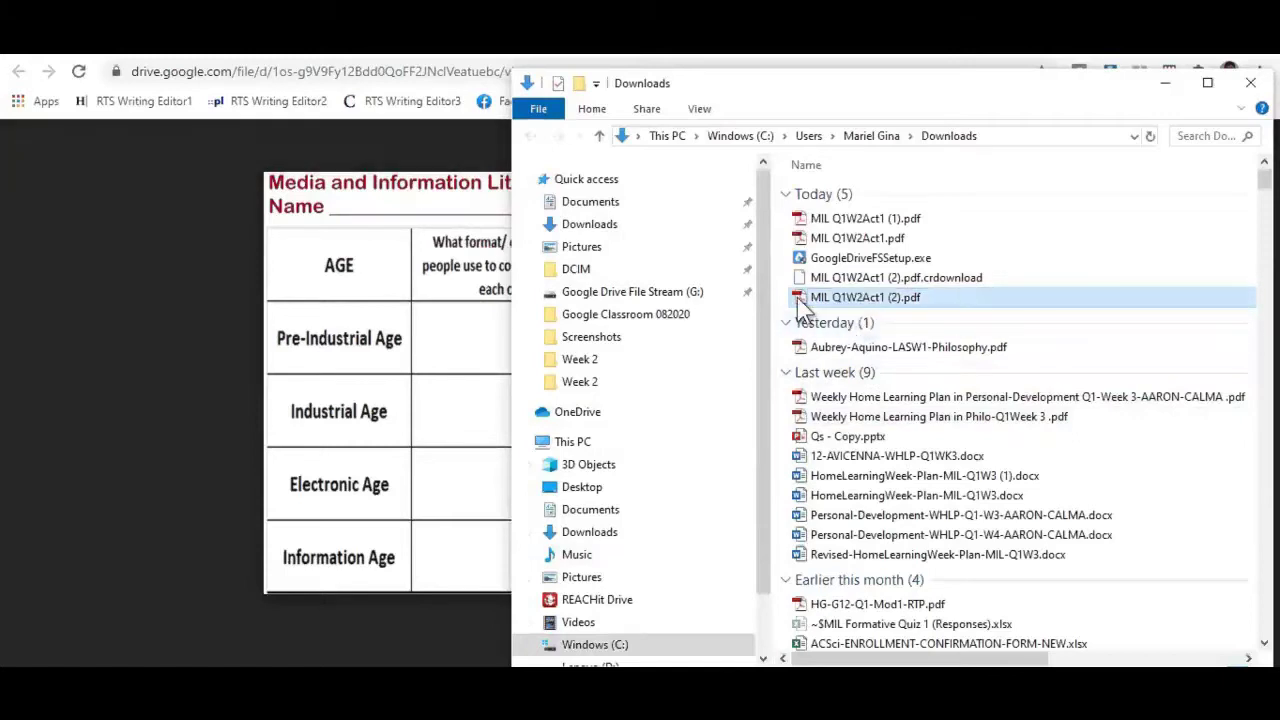
double_click(810, 297)
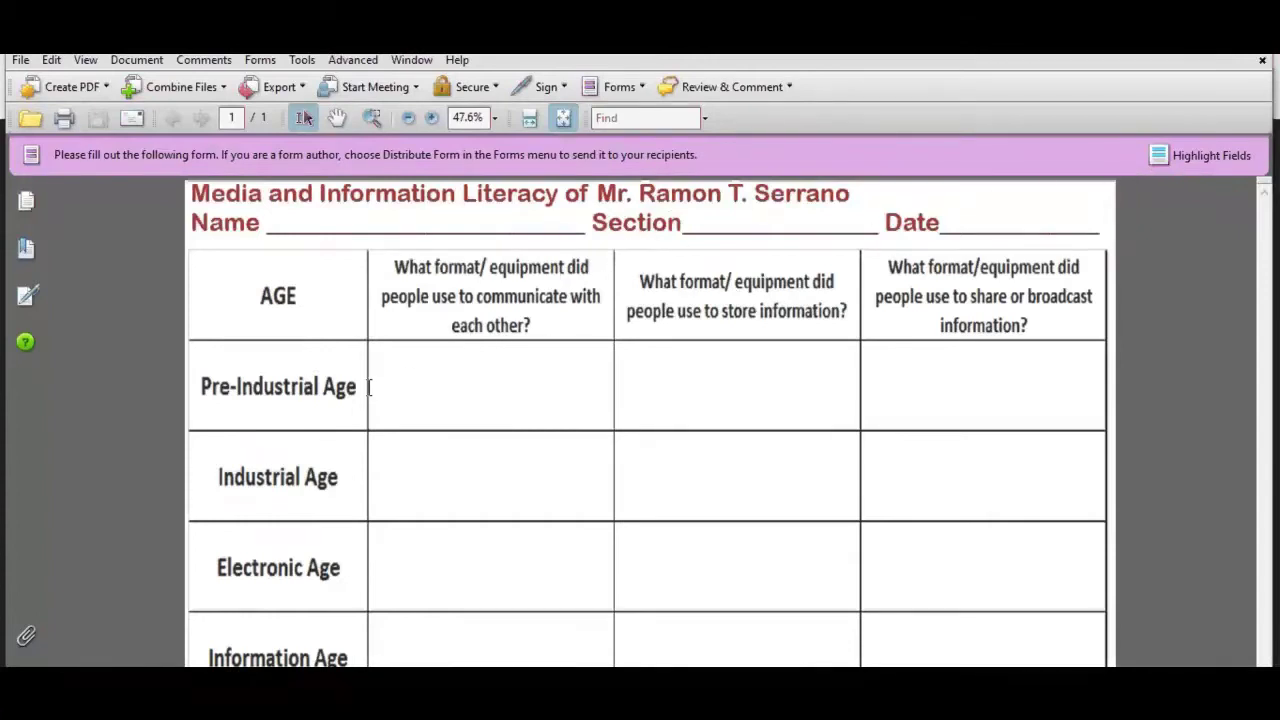
Fill in the student's name, section Aristarchus and date October 15, 2020.
left_click(307, 222)
type("Ra")
type("mon")
type(" T. Serr")
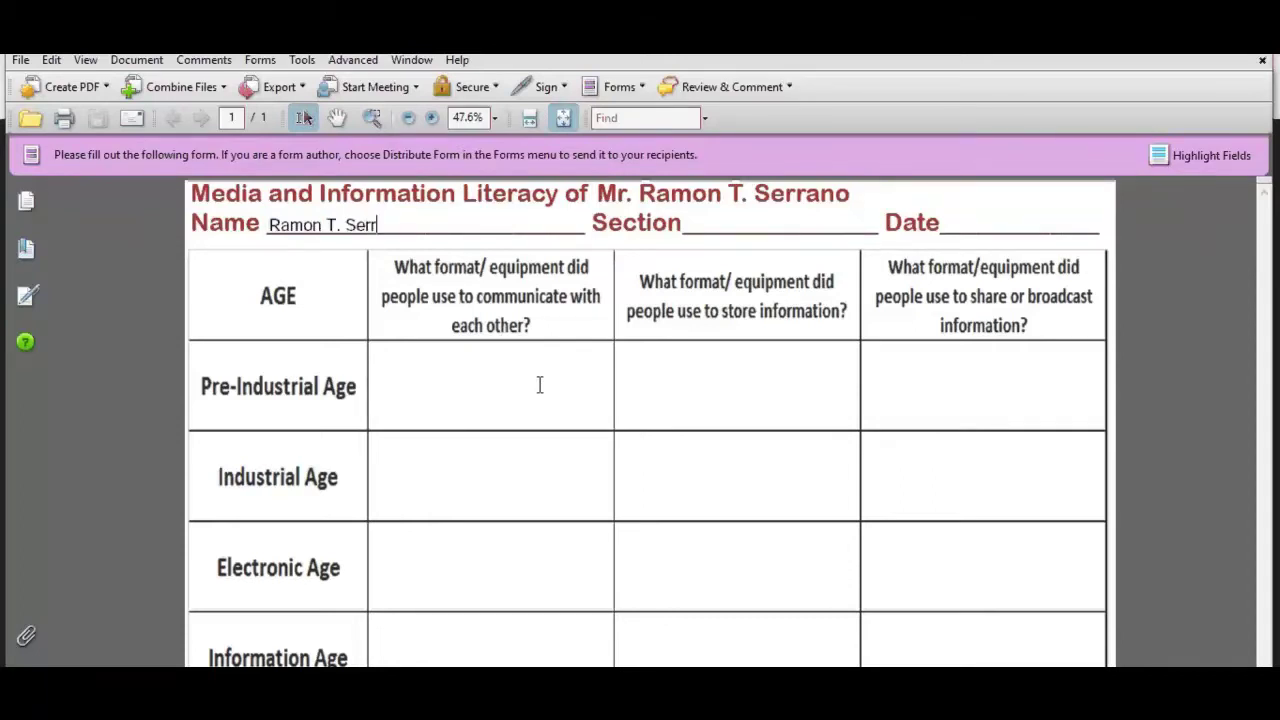
type("a")
type("no")
left_click(733, 223)
type("Ar")
type("istarchus")
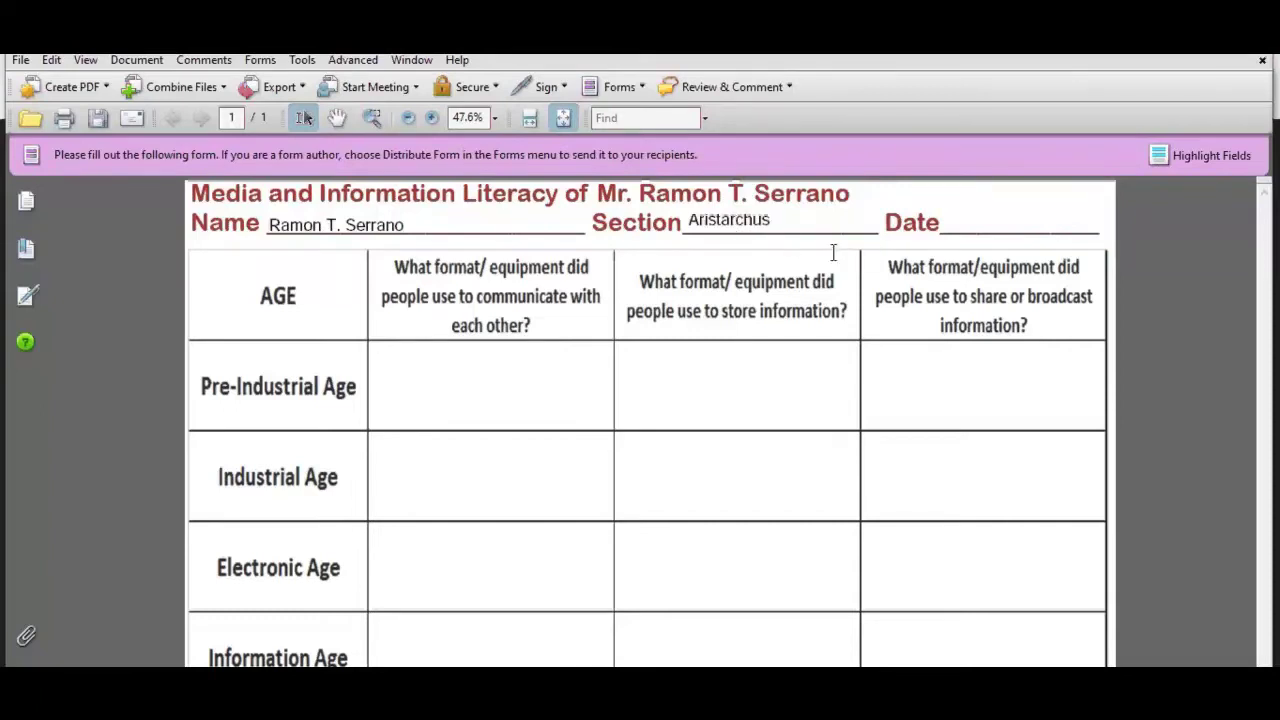
left_click(953, 224)
type("Octo")
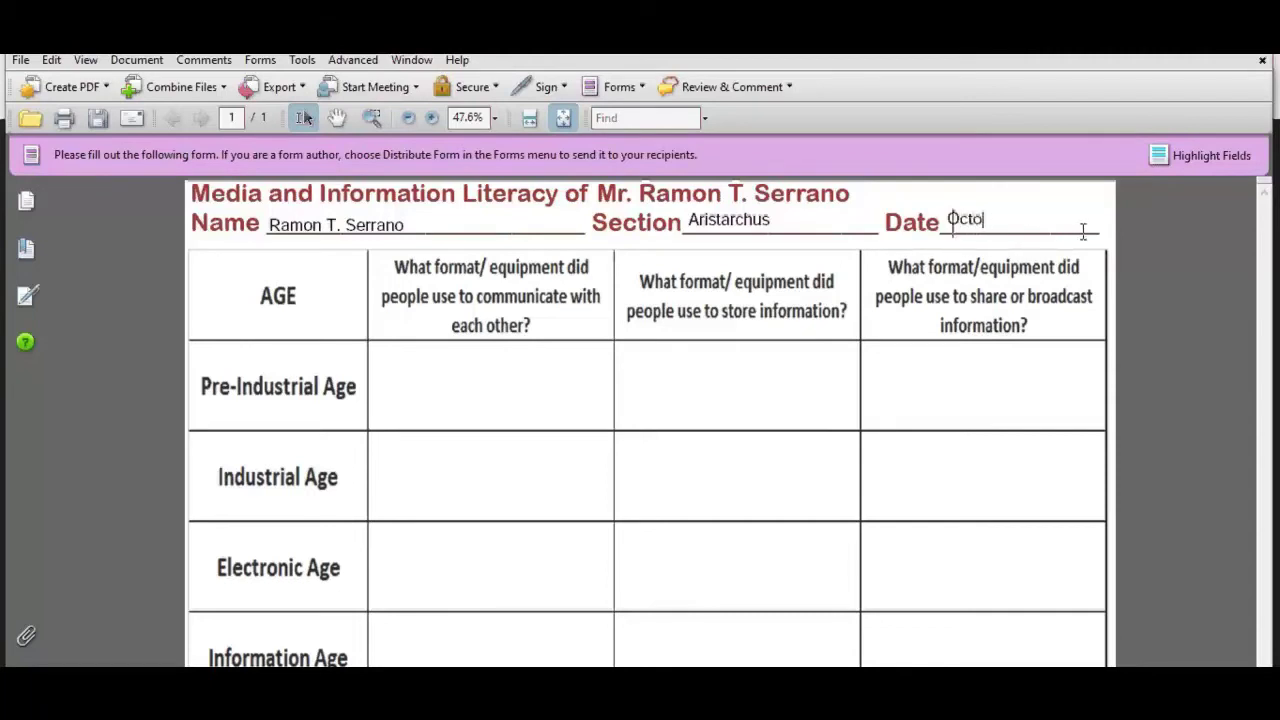
type("ber")
type(" 15, 20")
type("20")
key("BackSpace")
key("BackSpace")
key("BackSpace")
type("00")
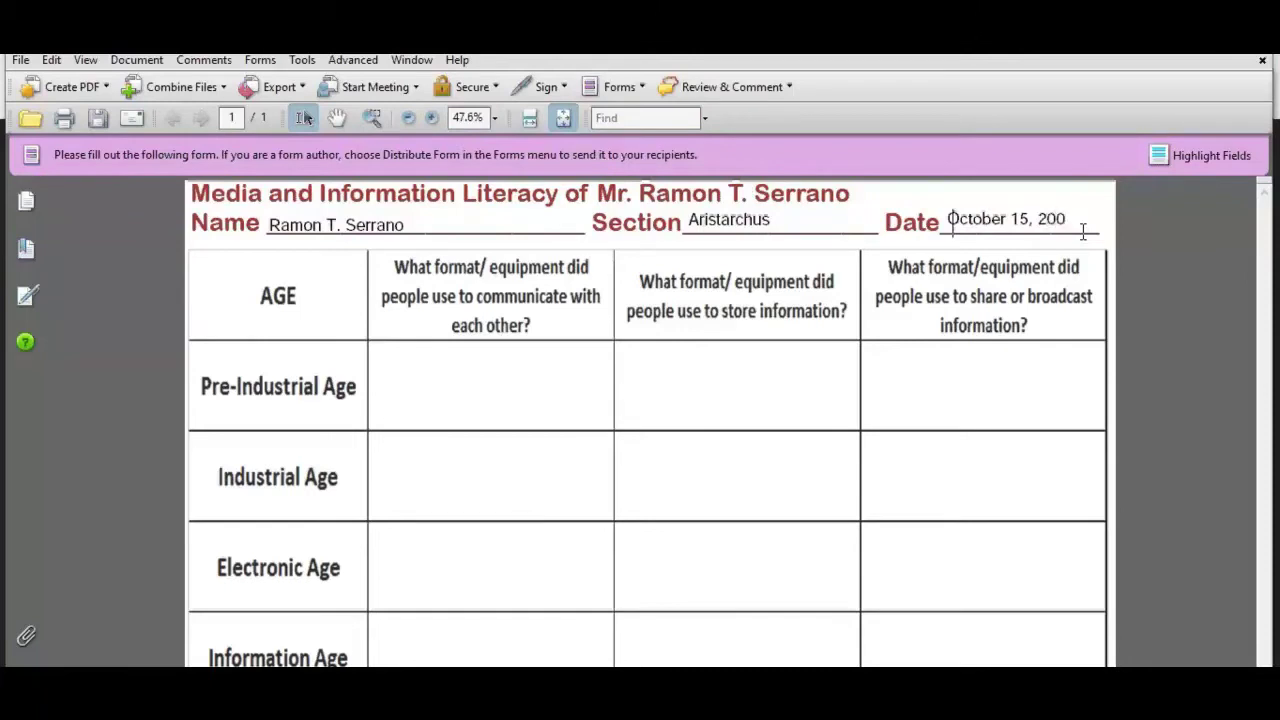
key("Left")
type("2")
Enter placeholder answers in the Pre-Industrial, Industrial and Electronic Age rows.
left_click(441, 374)
type("The ")
type("quick ")
type("brown fo")
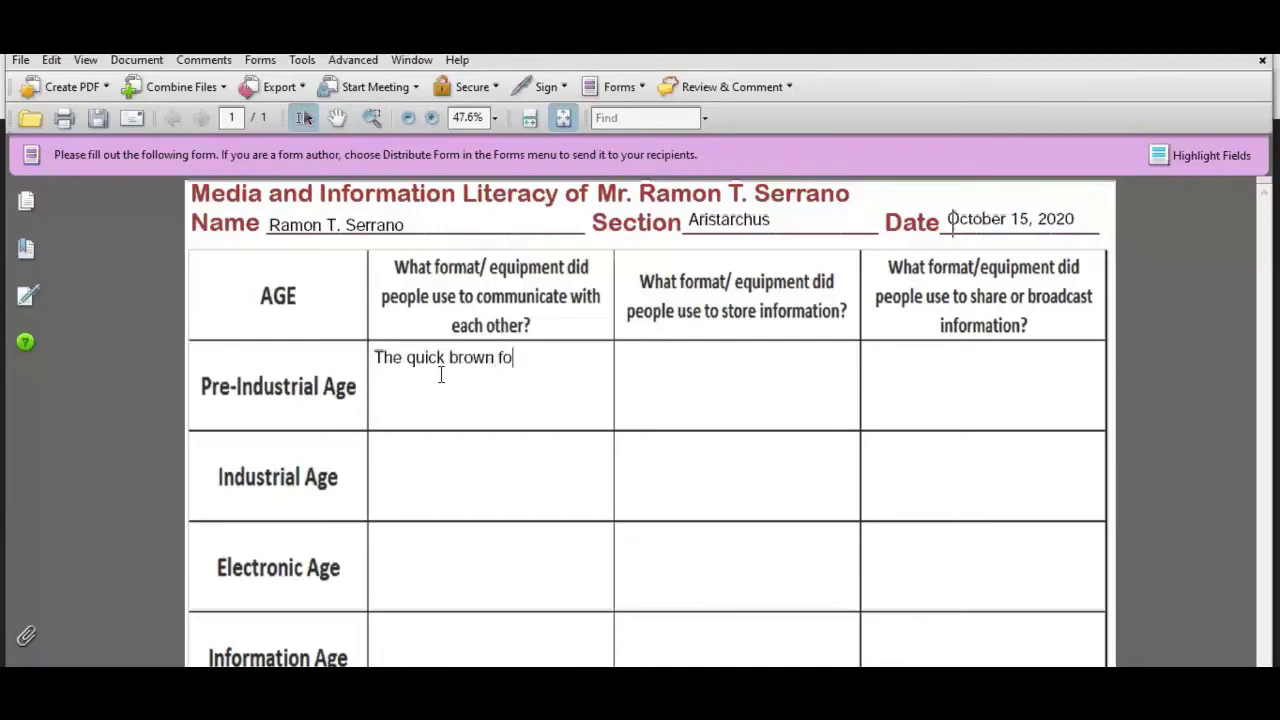
type("x")
left_click(661, 372)
type("asodjvnk")
type("adv")
left_click(431, 486)
type("asdv")
left_click(645, 500)
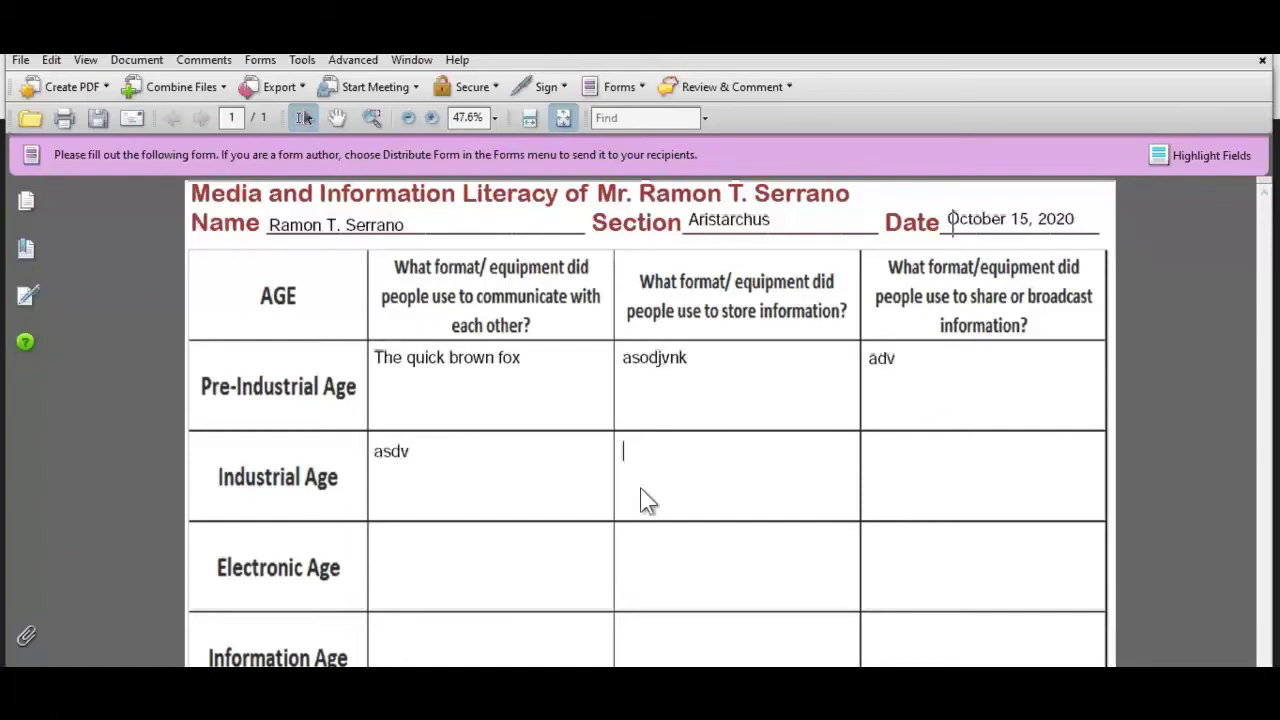
type("asdv")
left_click(977, 517)
type("sadv")
left_click(549, 563)
type("sdvsdv")
left_click(930, 581)
type("sadv")
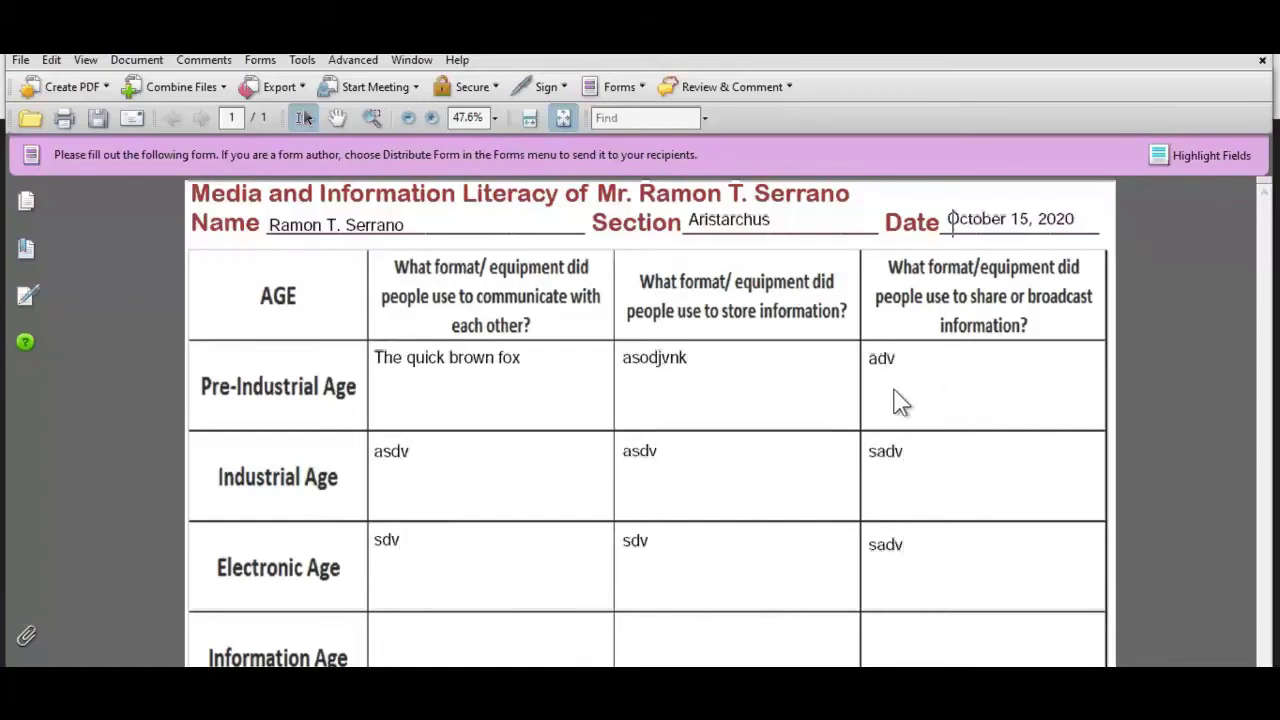
Save a copy named with the student's name plus MIL Q1W2Act1.pdf, without the ' (2)'.
left_click(20, 60)
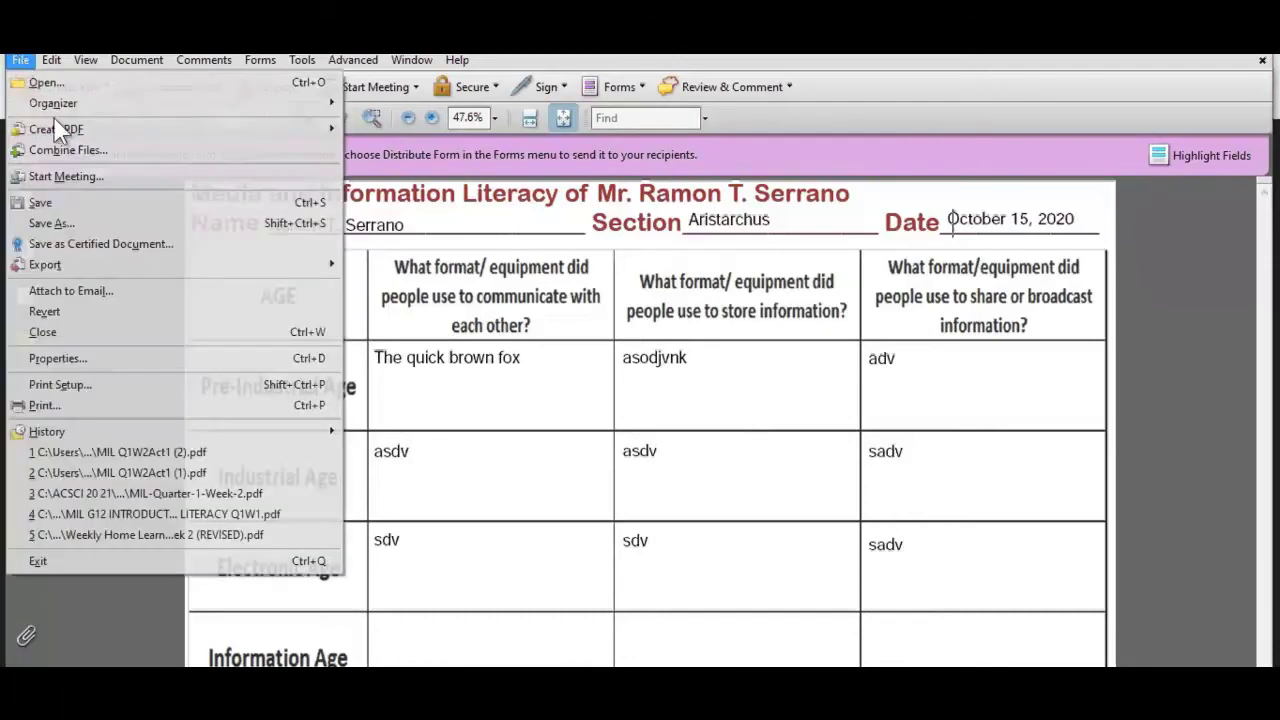
left_click(72, 224)
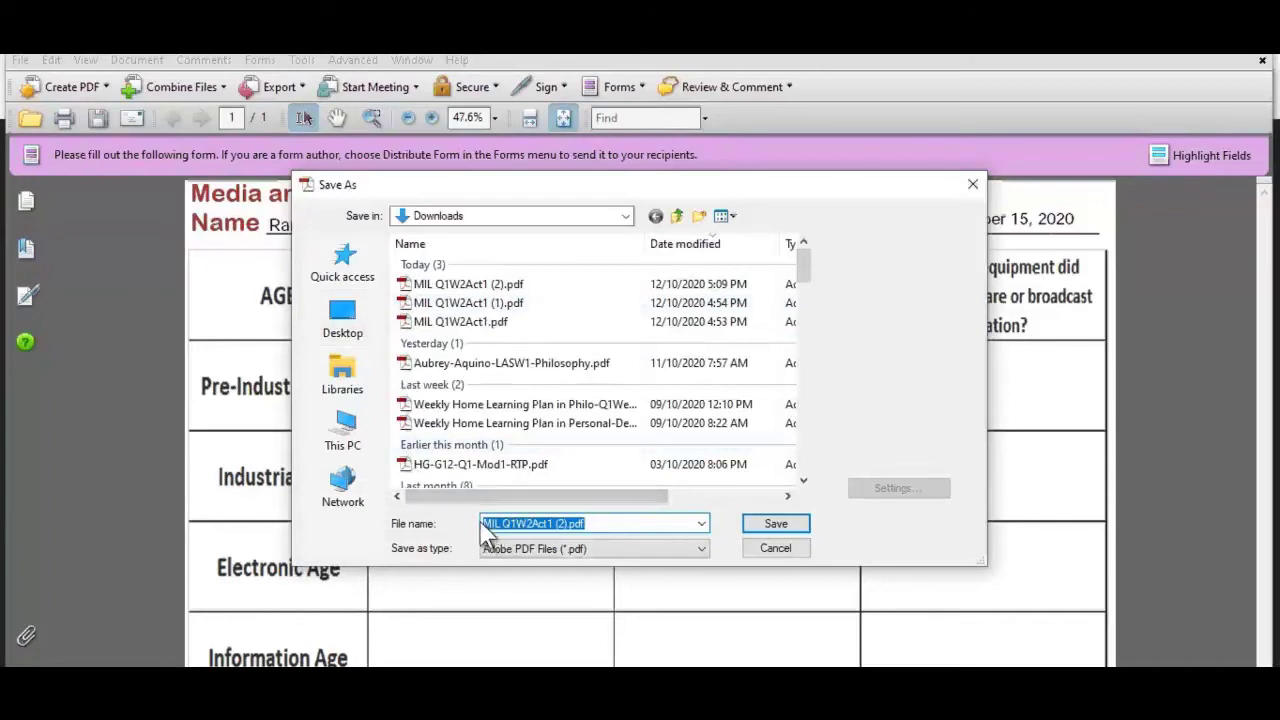
key("Home")
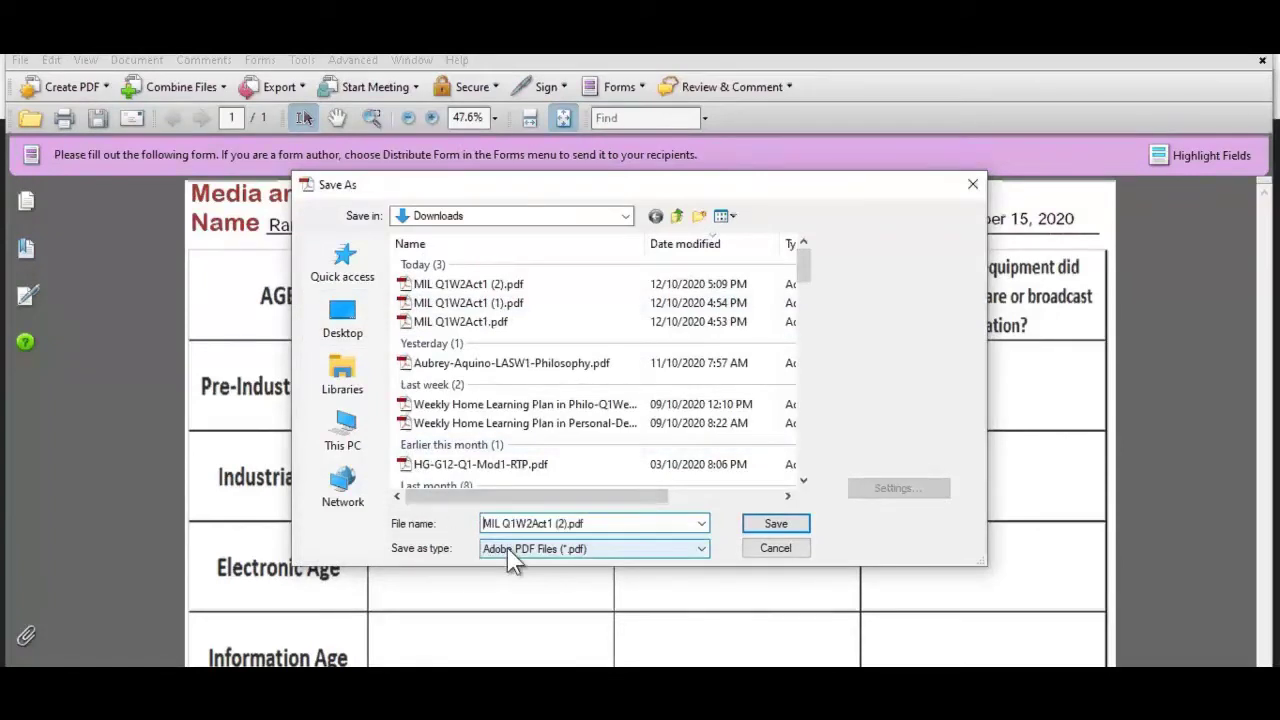
type("Ramon ")
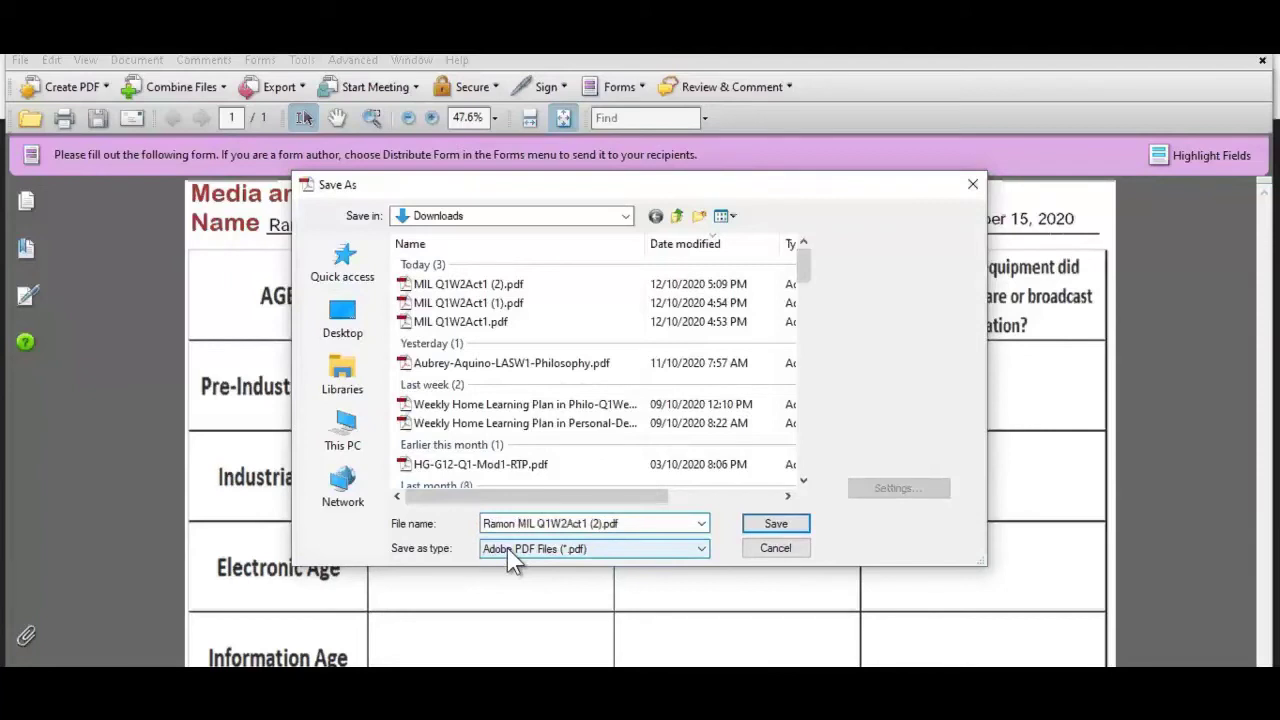
type("Serrano")
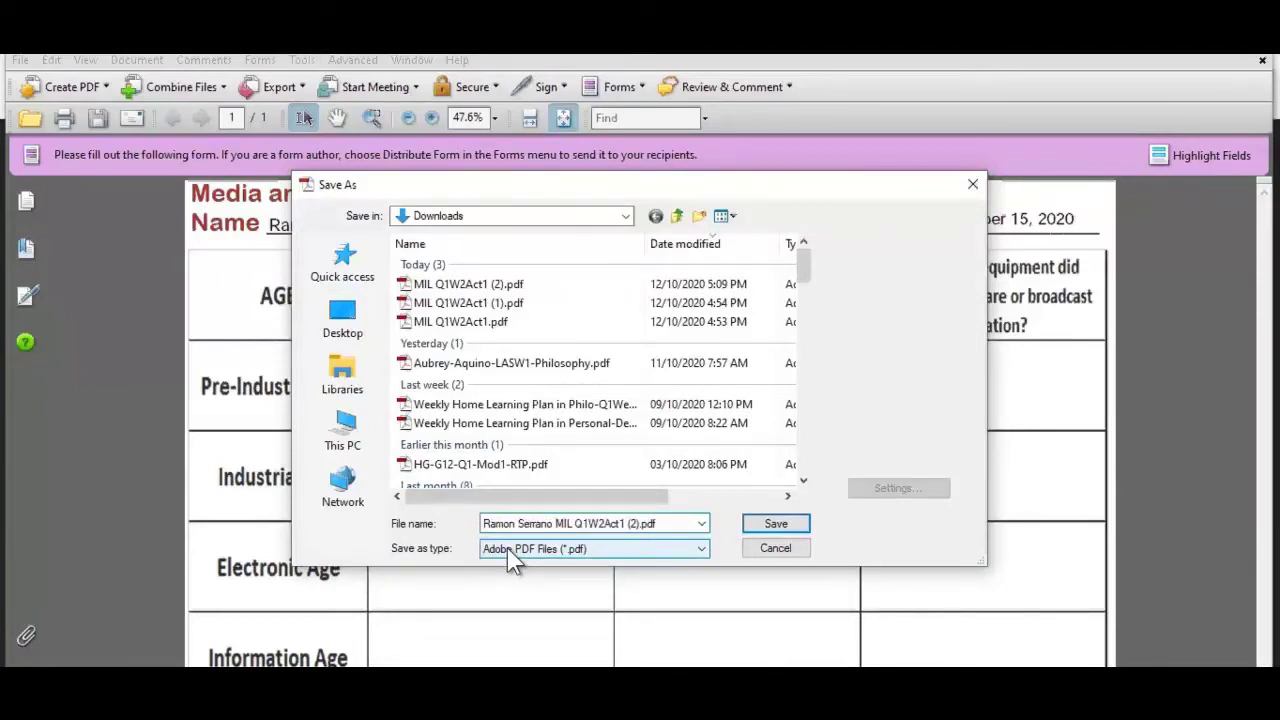
key("ctrl+Right")
key("ctrl+Right")
key("Right")
key("Right")
key("Right")
key("BackSpace")
key("BackSpace")
key("BackSpace")
key("BackSpace")
left_click(775, 526)
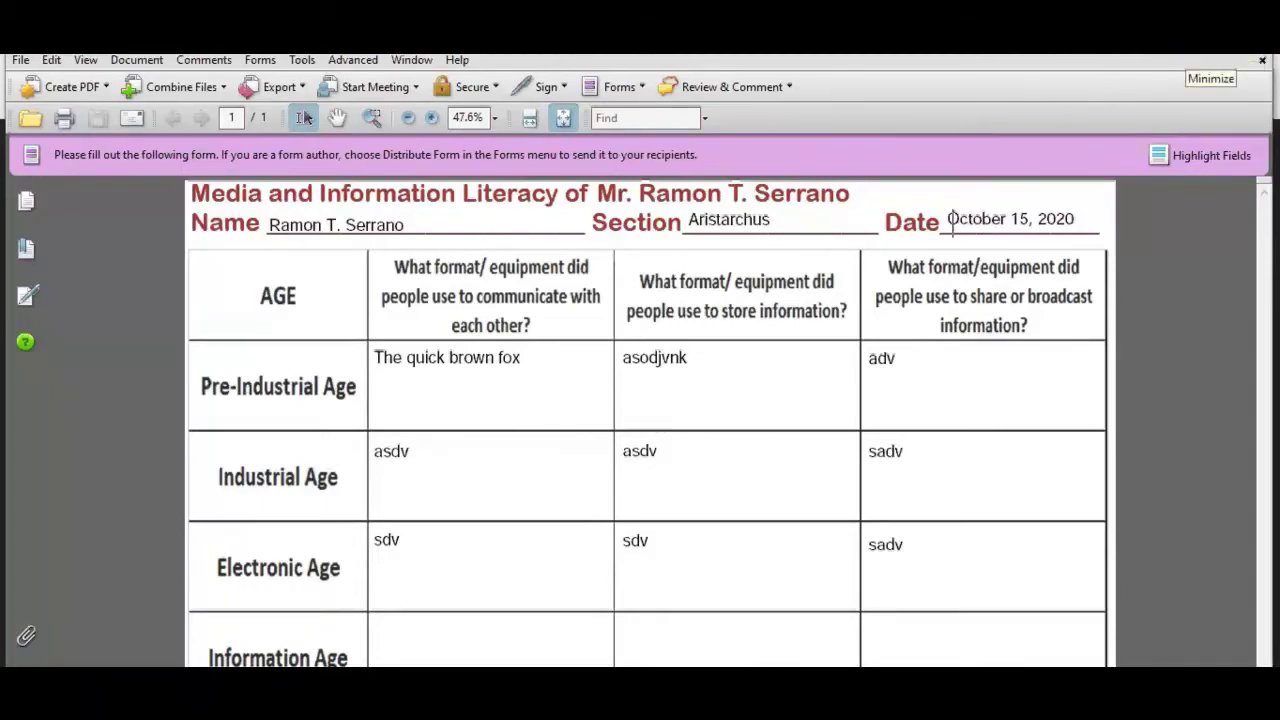
Return from Acrobat to the Classroom assignment tab and close the PDF preview.
left_click(1169, 59)
left_click(451, 160)
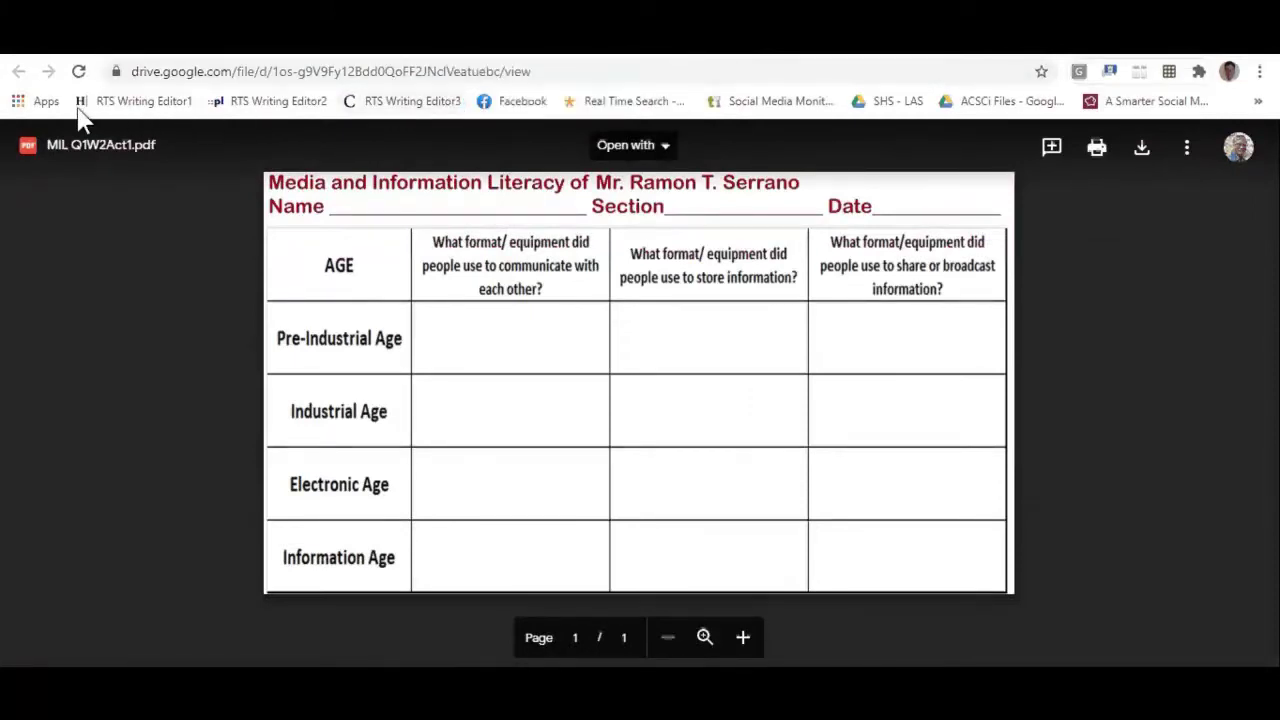
left_click(888, 57)
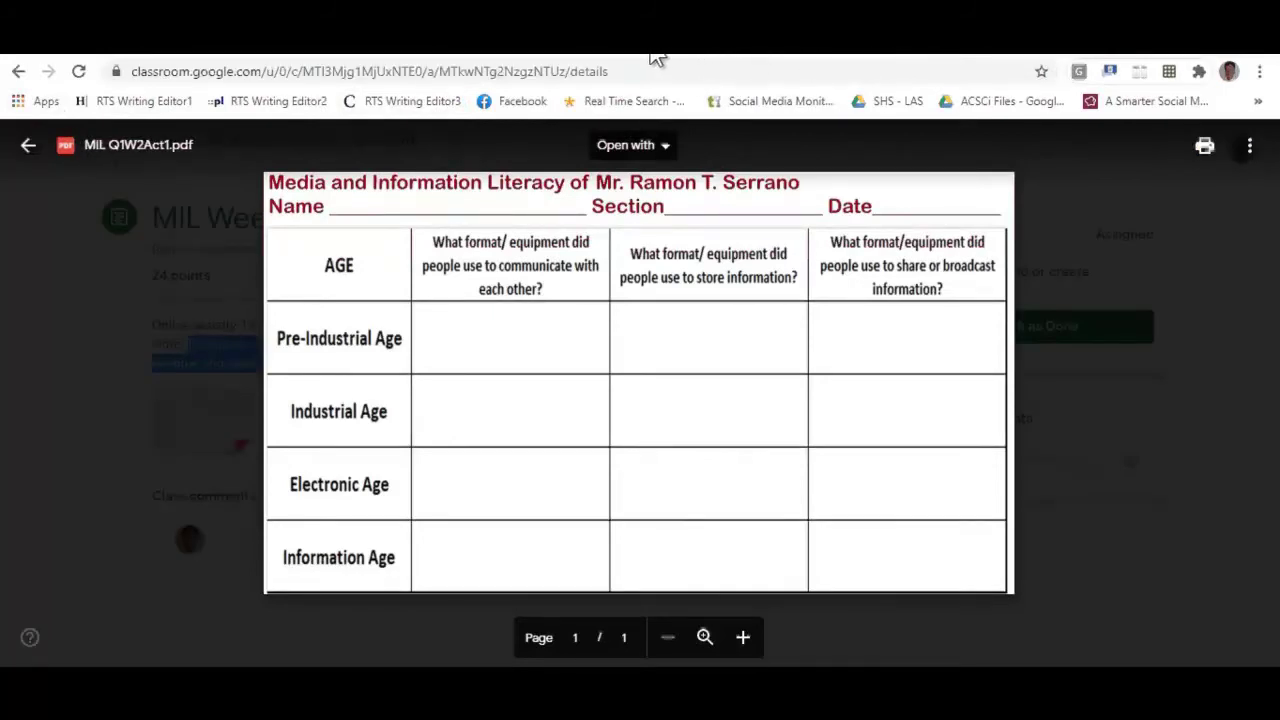
left_click(29, 147)
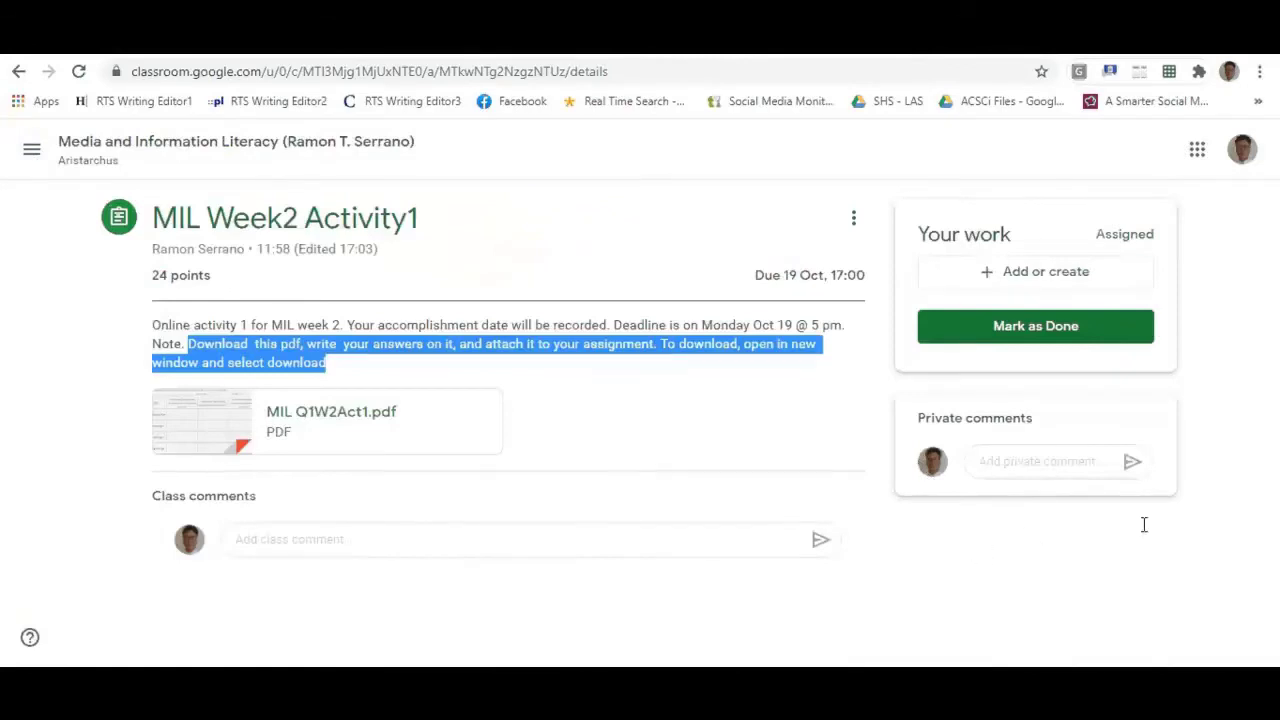
left_click(726, 446)
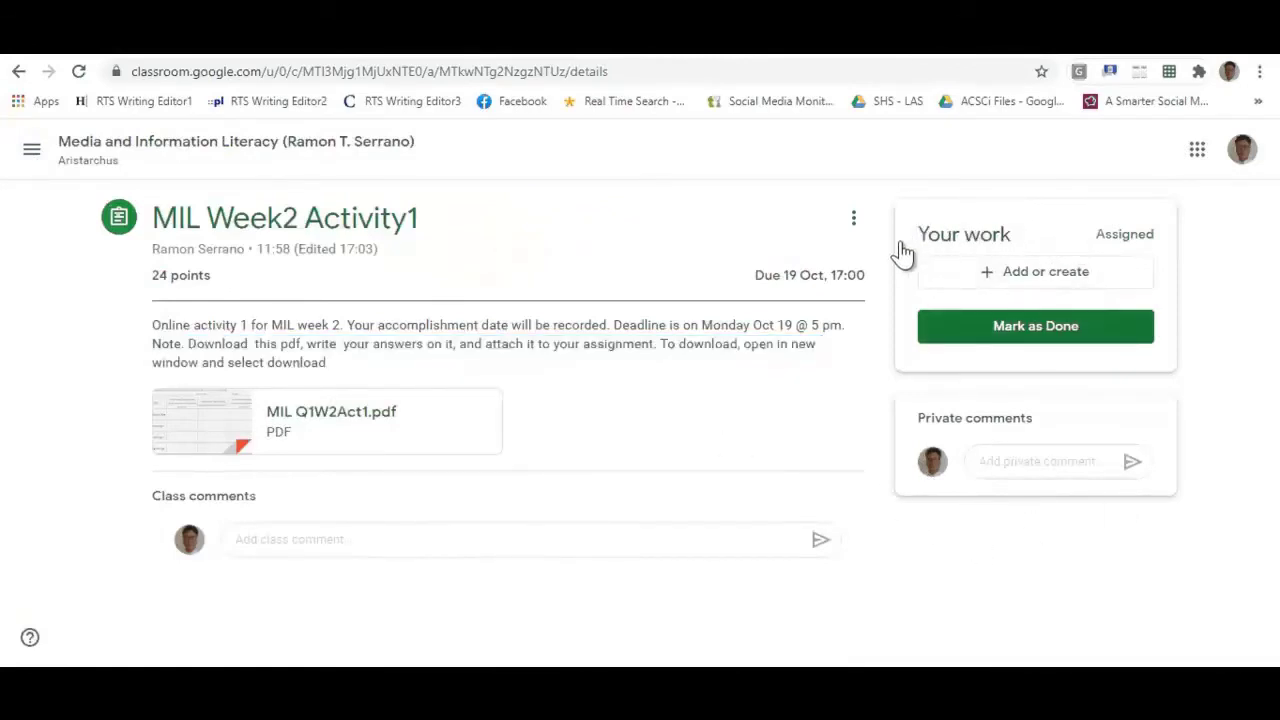
Start attaching a file via the Drive Upload tab and bring the Downloads folder forward.
left_click(1043, 284)
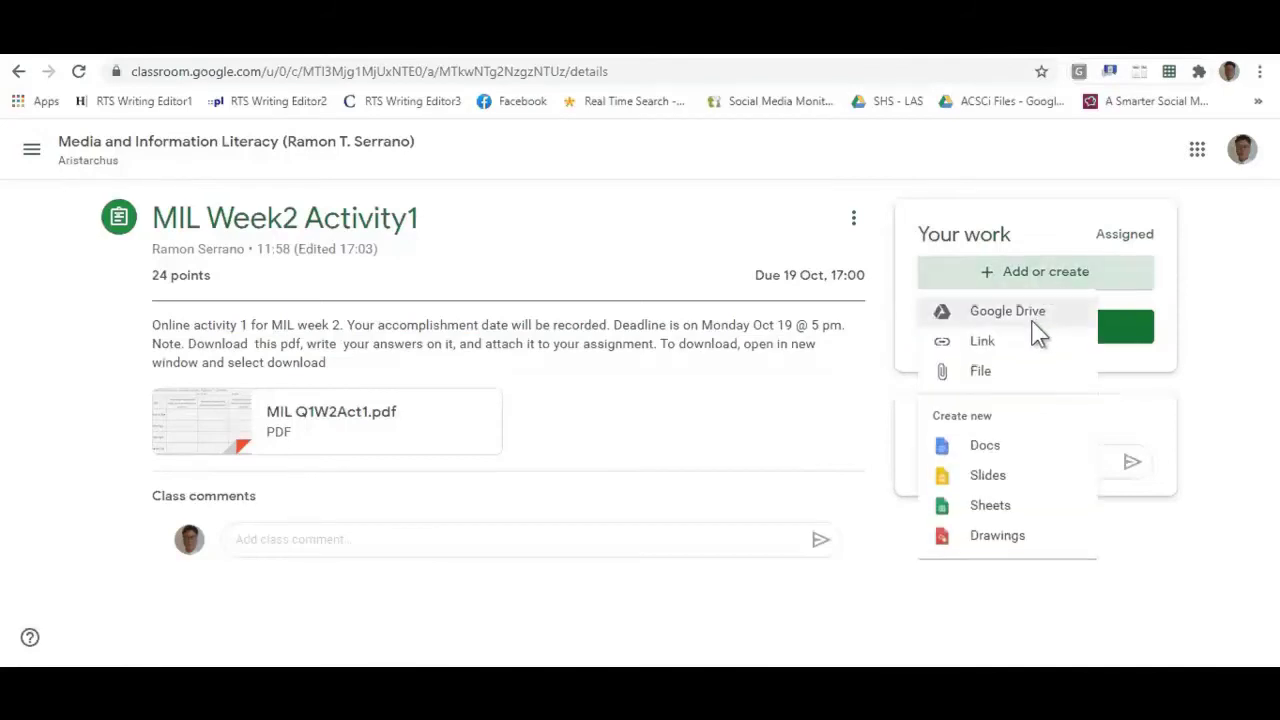
left_click(1010, 378)
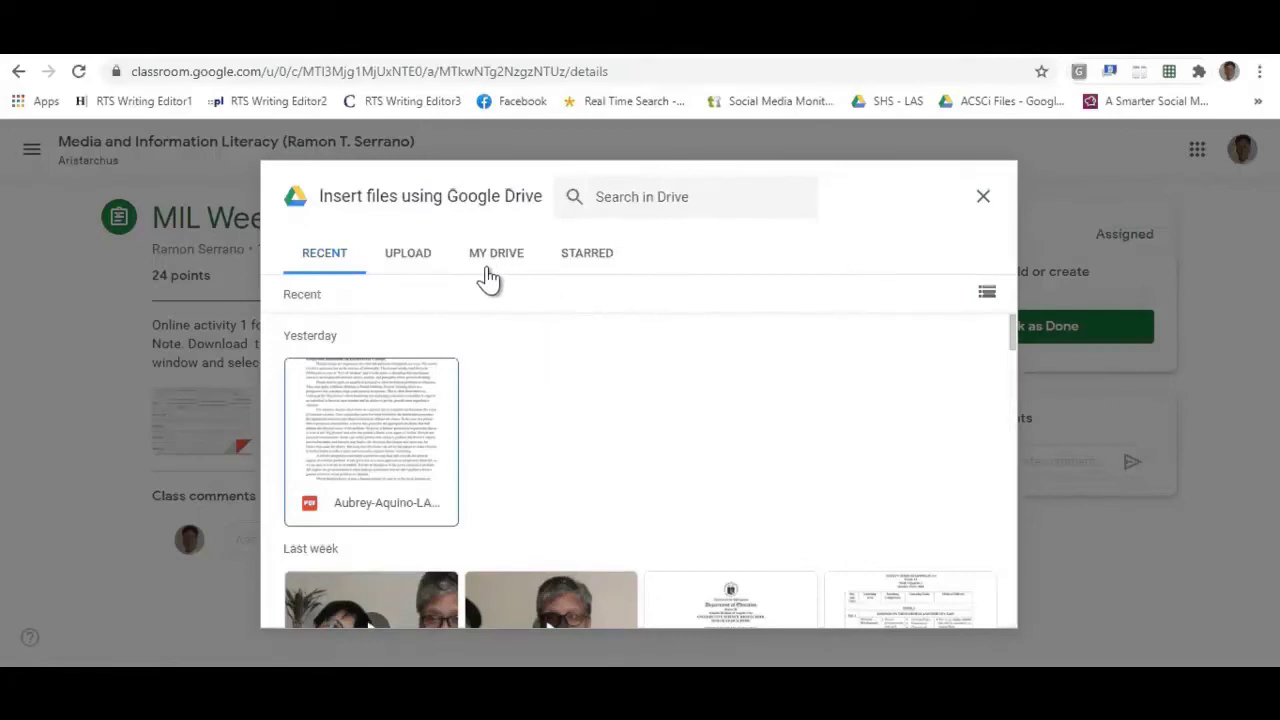
left_click(424, 256)
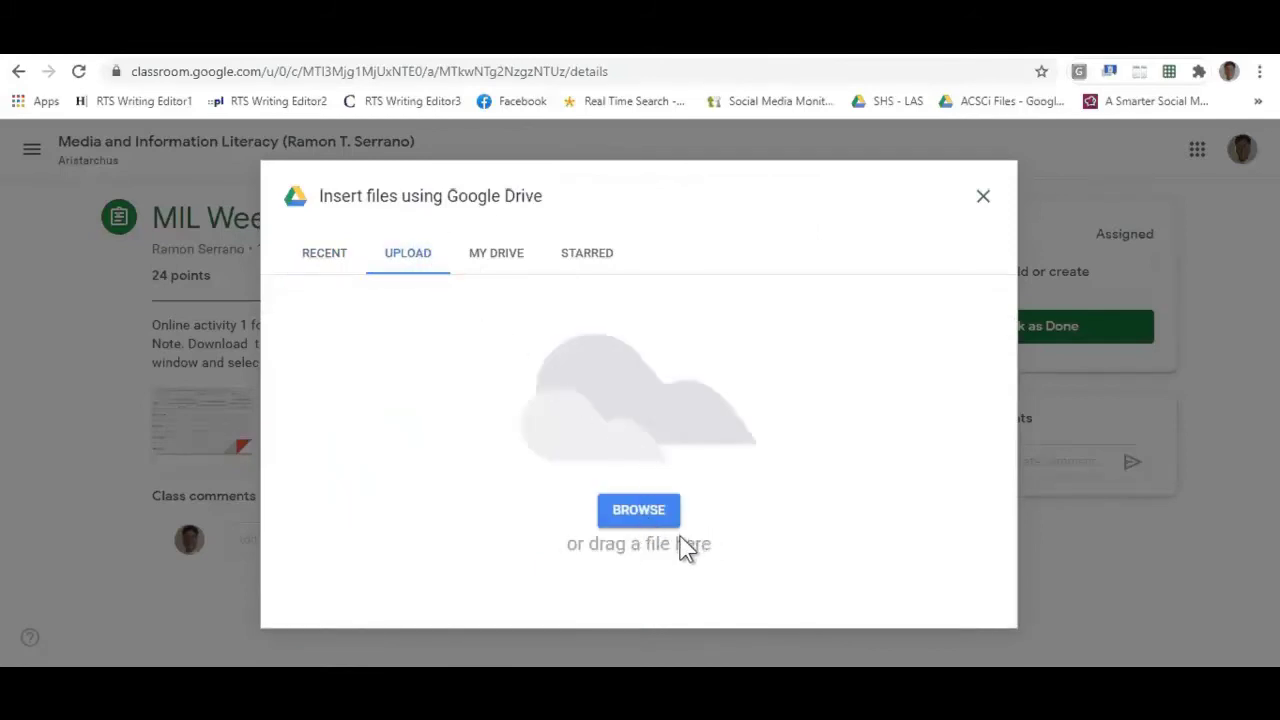
key("alt+Tab")
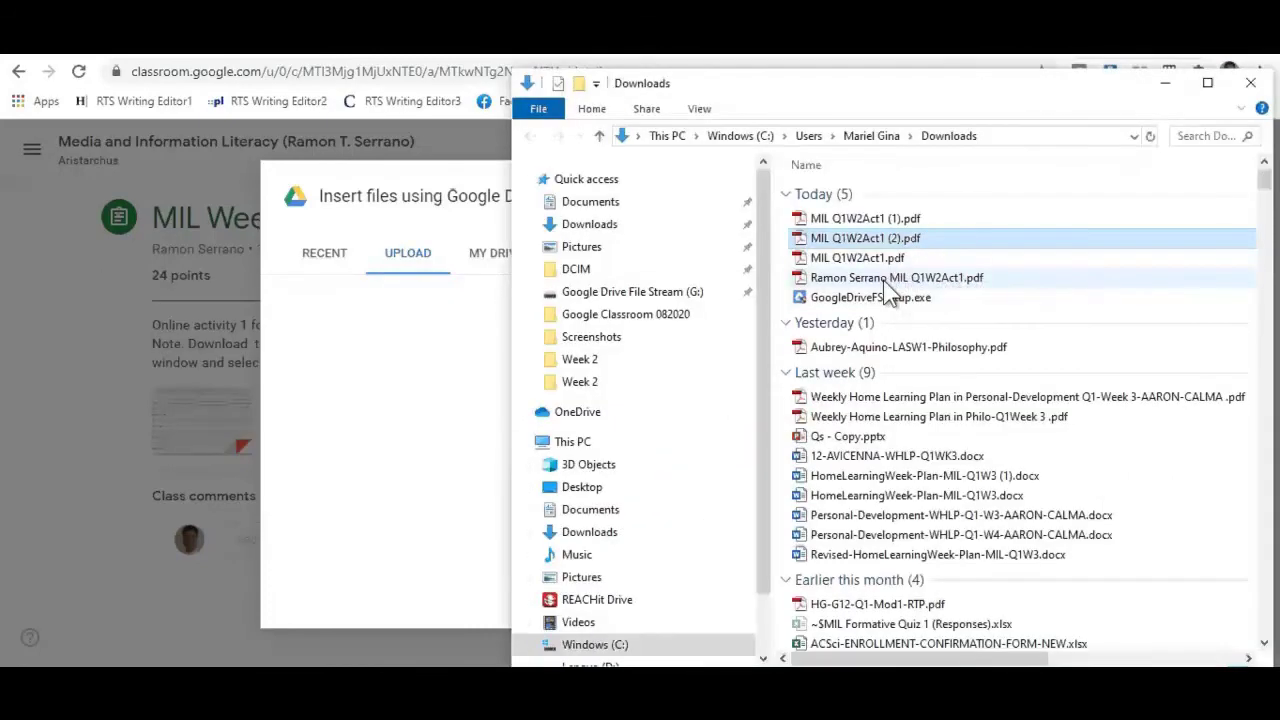
Drag the renamed filled worksheet PDF from Downloads into the upload area.
left_click(883, 280)
left_click_drag(883, 280, 423, 390)
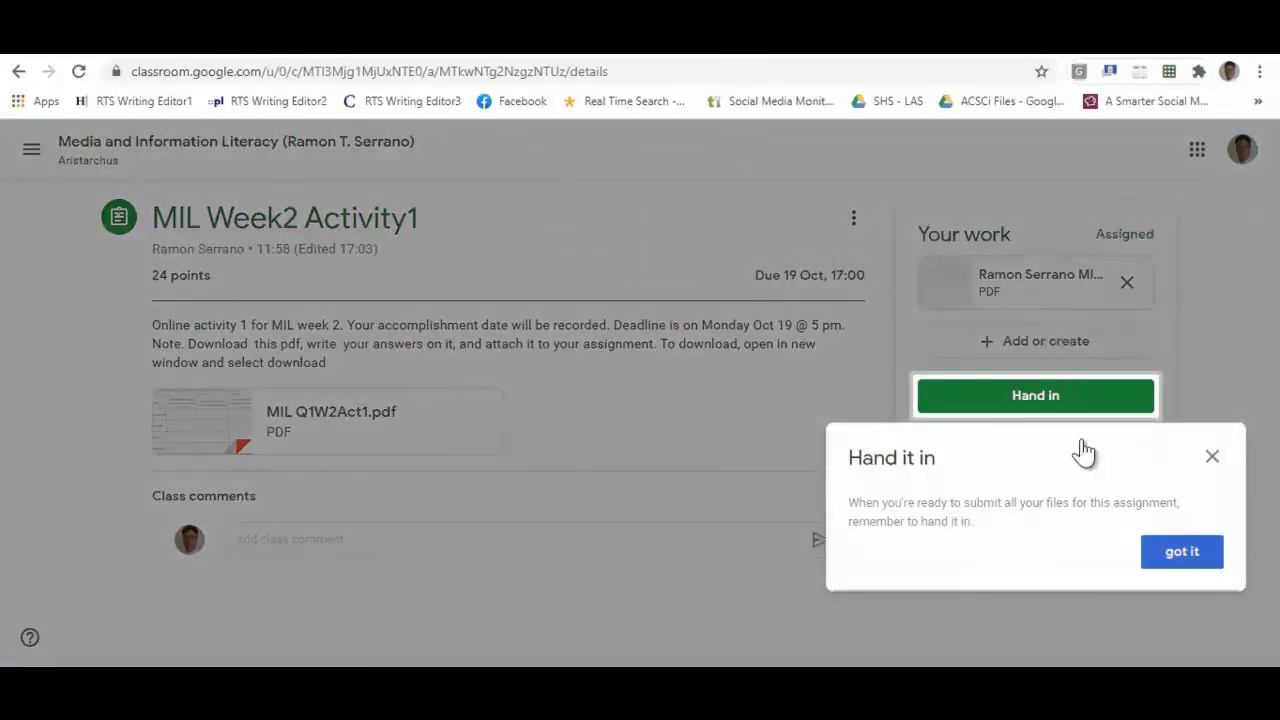
Dismiss the hand-in tip and highlight the 24 points value.
left_click(1205, 555)
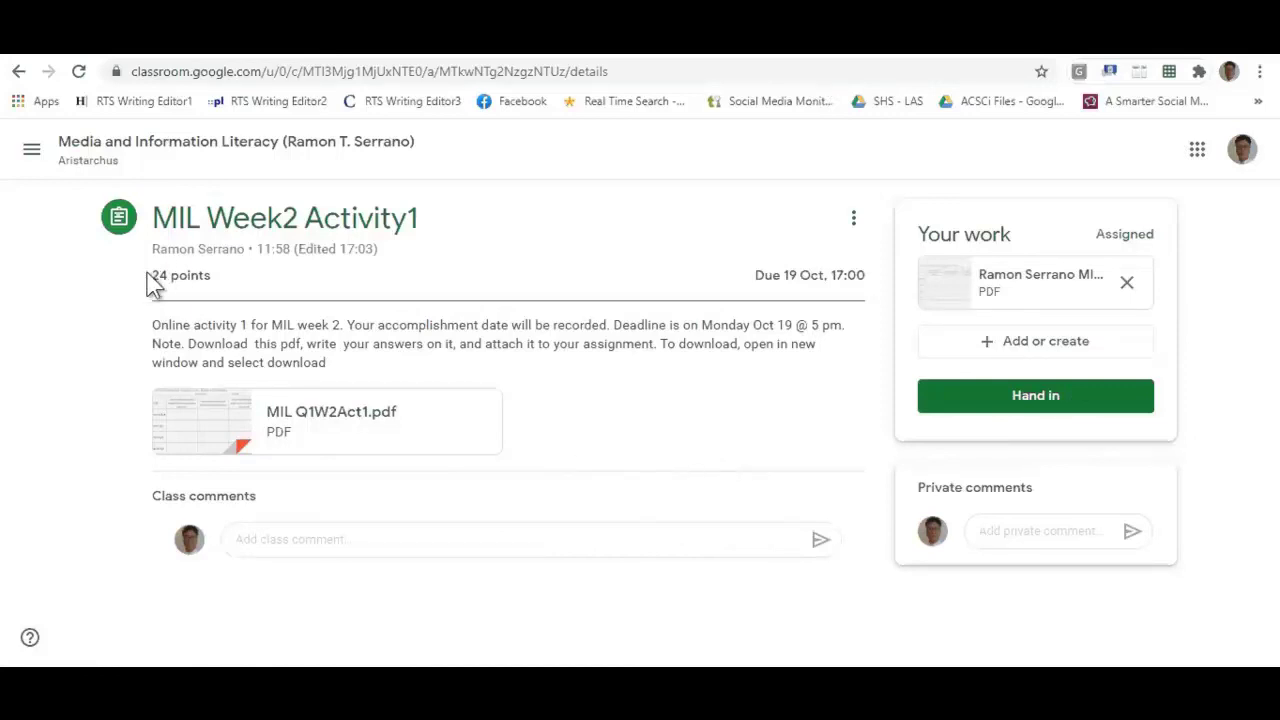
left_click_drag(152, 275, 243, 277)
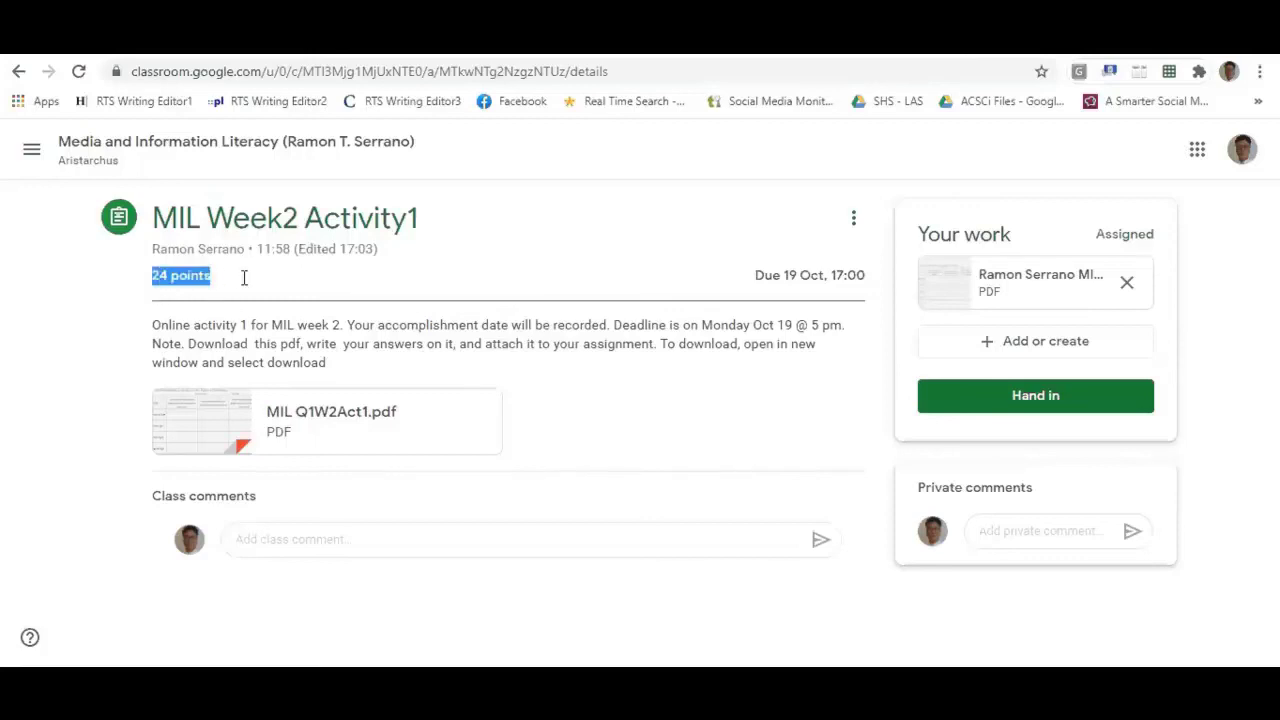